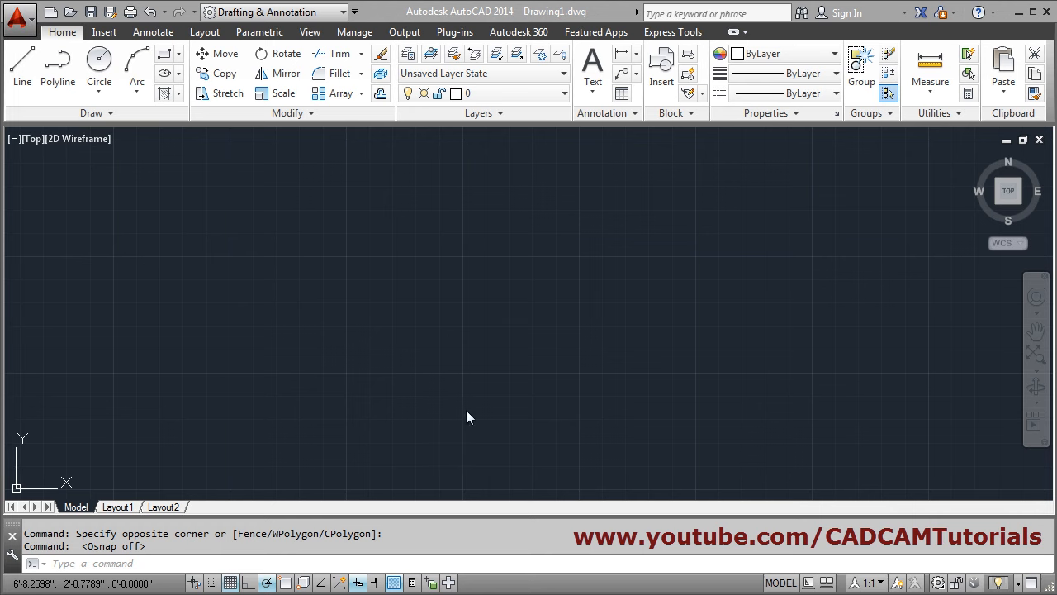
Step: Draw a large rectangle across the middle of the drawing area by its two opposite corners
{"action": "left_click", "coordinate": [168, 58]}
{"action": "left_click", "coordinate": [275, 188]}
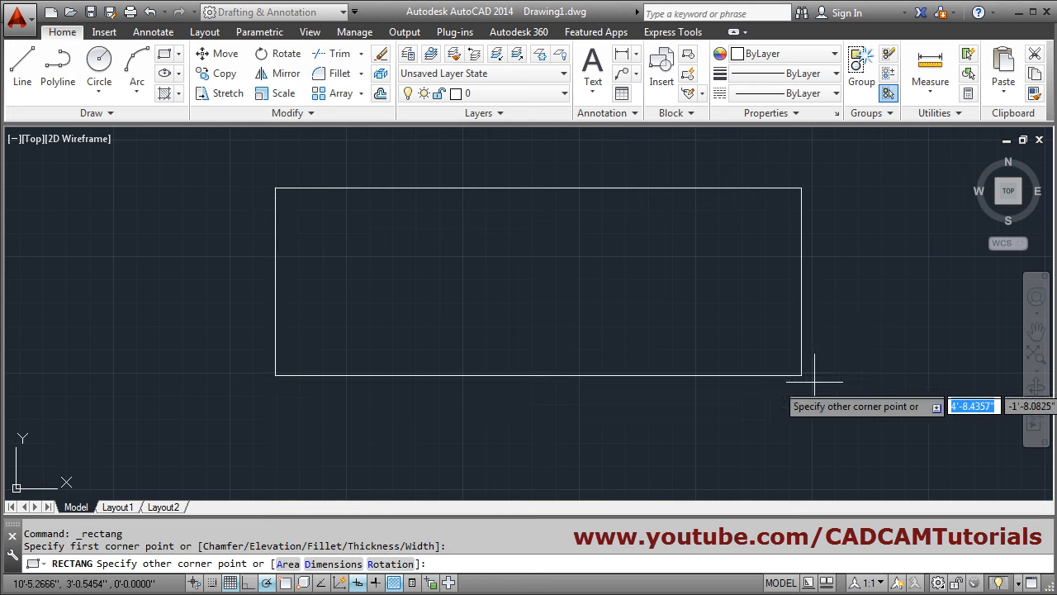
{"action": "left_click", "coordinate": [834, 441]}
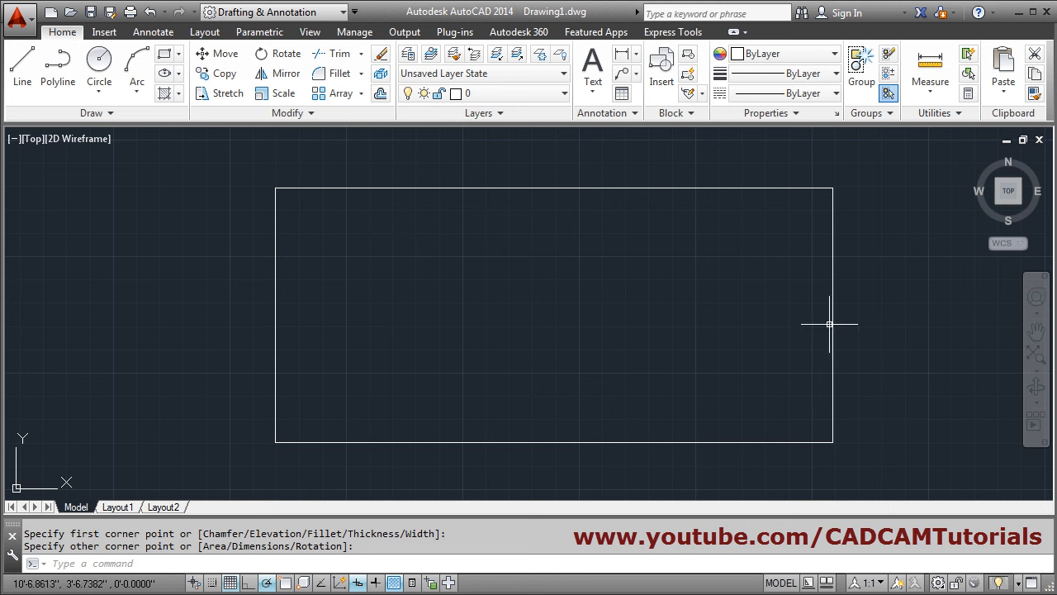
Step: Draw a horizontal line from the left edge's midpoint to the right edge's midpoint using one-off Midpoint snaps with Ortho on
{"action": "left_click", "coordinate": [22, 66]}
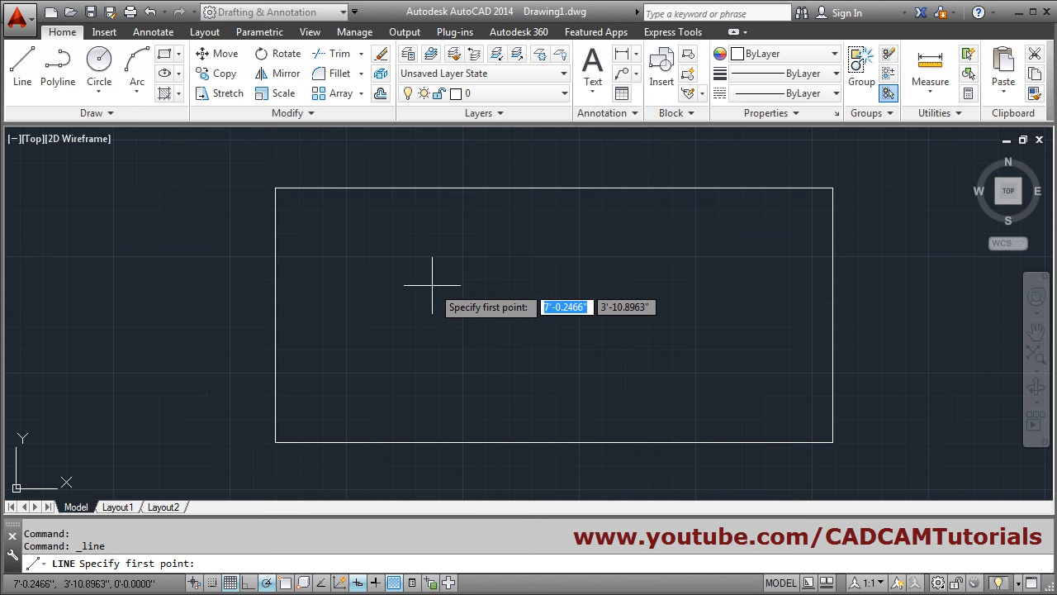
{"action": "right_click", "coordinate": [433, 286], "text": "shift"}
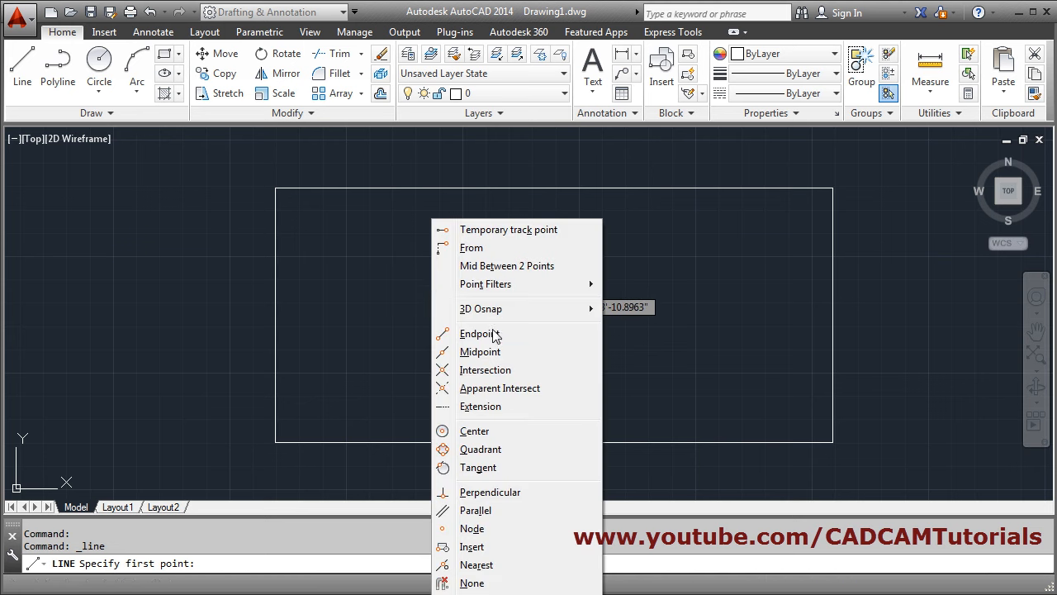
{"action": "left_click", "coordinate": [480, 352]}
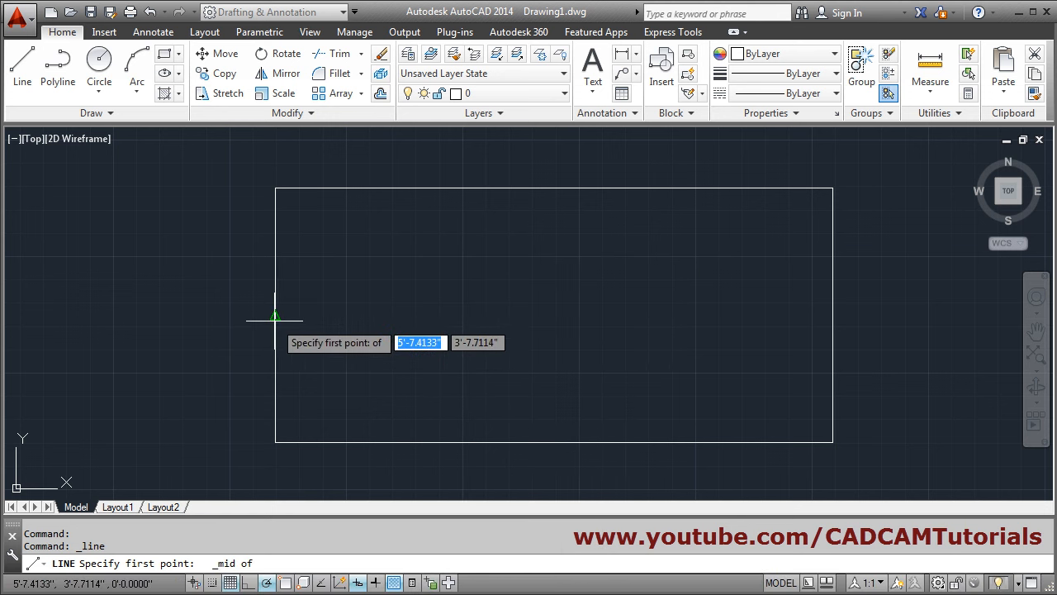
{"action": "left_click", "coordinate": [275, 318]}
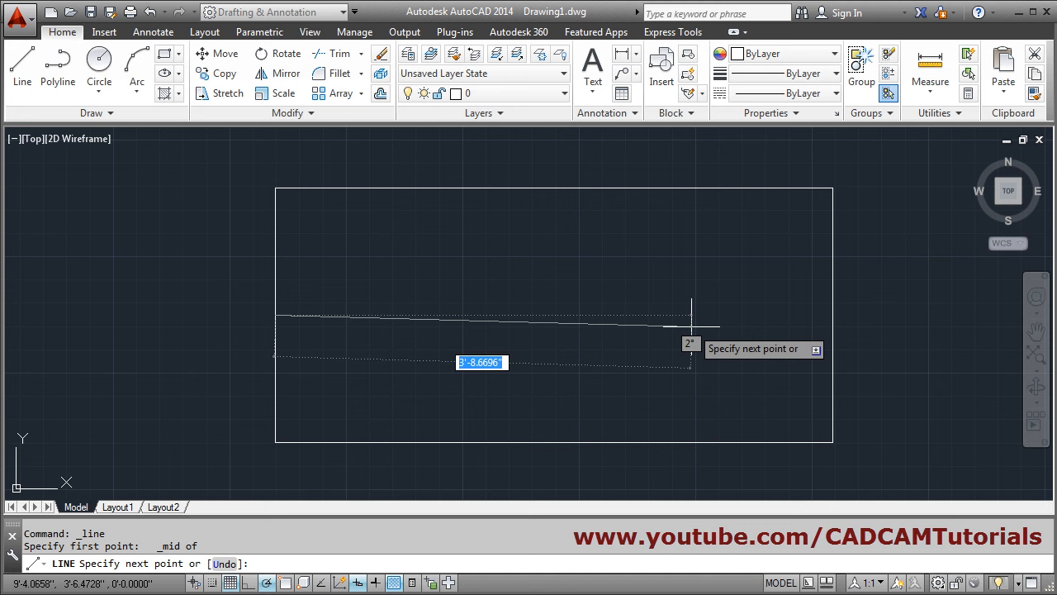
{"action": "key", "text": "F8"}
{"action": "right_click", "coordinate": [712, 268], "text": "shift"}
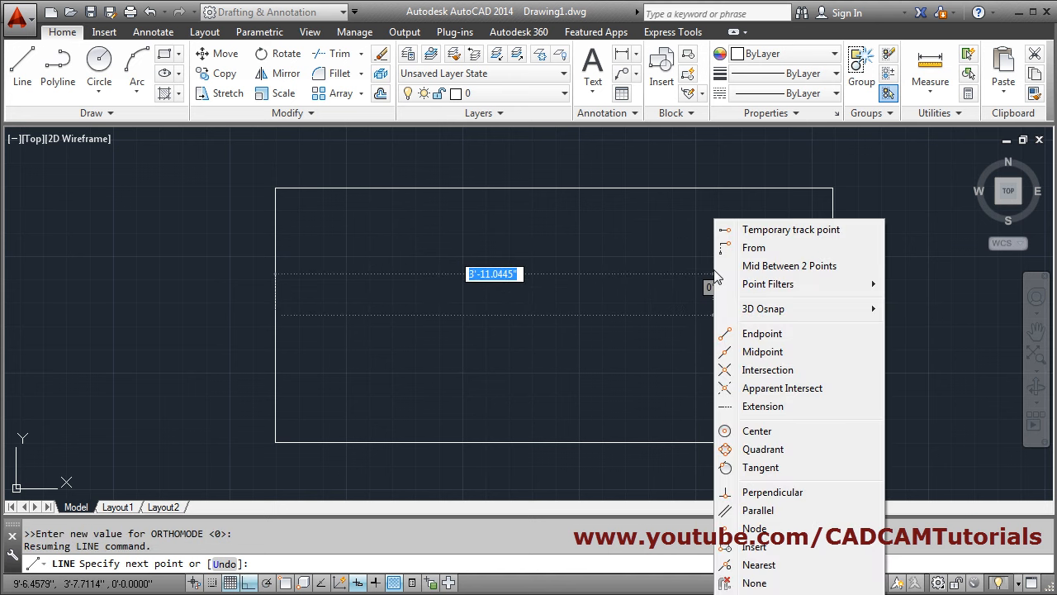
{"action": "left_click", "coordinate": [762, 352]}
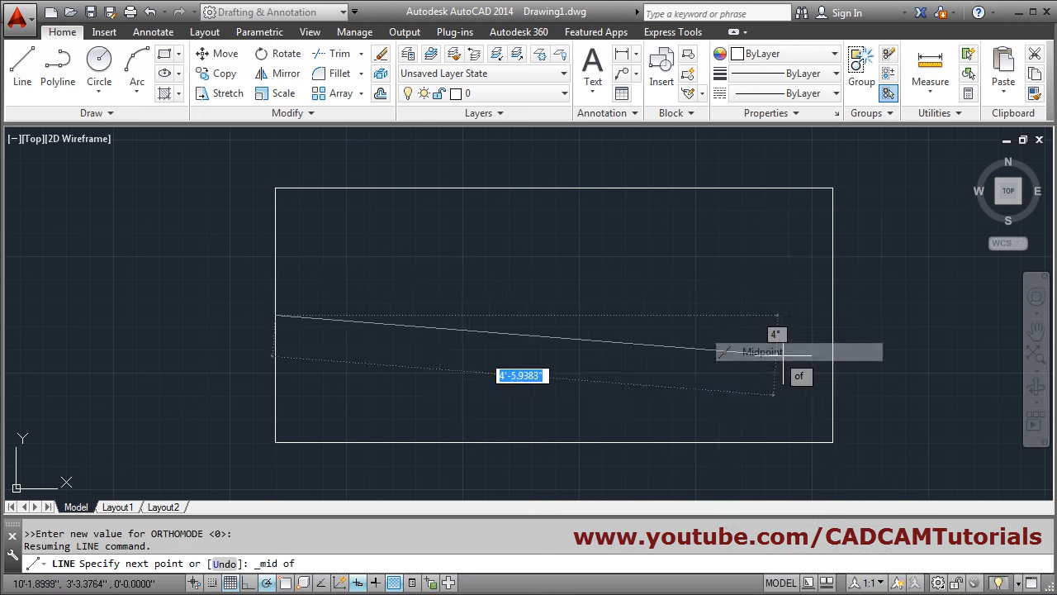
{"action": "left_click", "coordinate": [833, 315]}
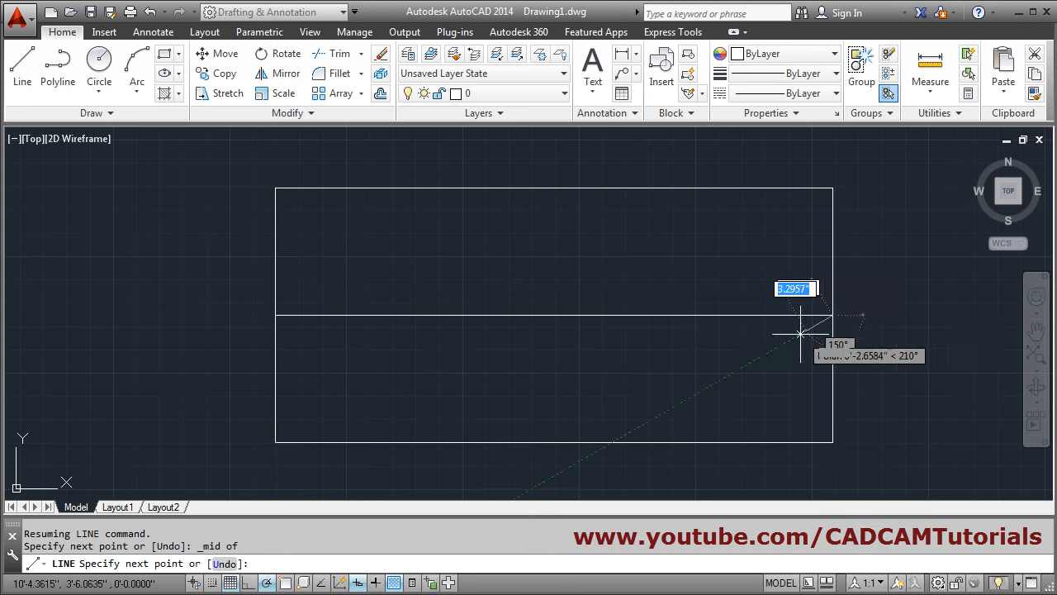
{"action": "key", "text": "Escape"}
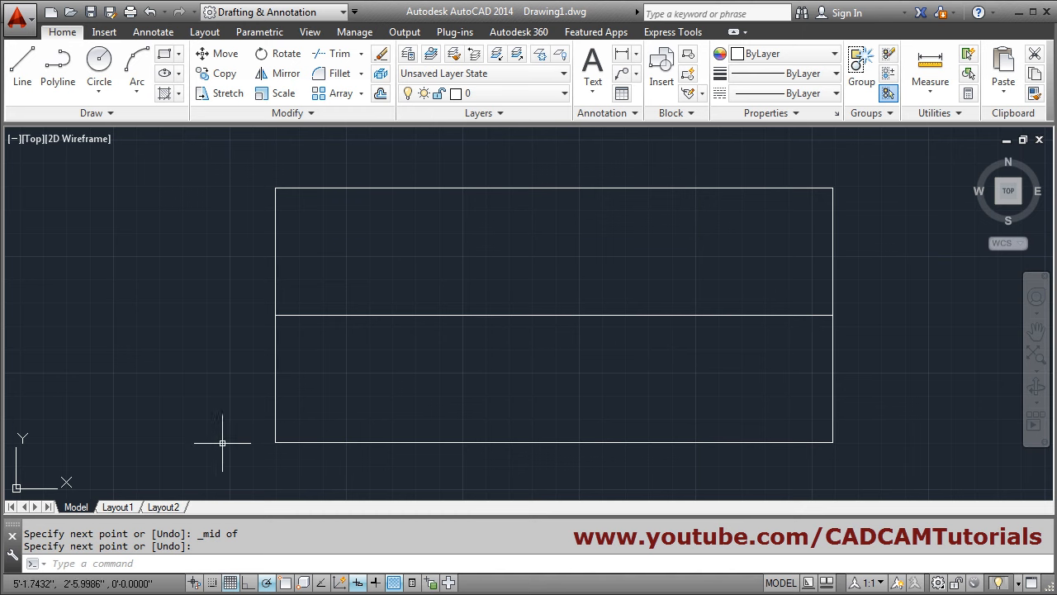
Step: Turn Object Snap on and add Midpoint to the running object snaps in Drafting Settings
{"action": "left_click", "coordinate": [287, 583]}
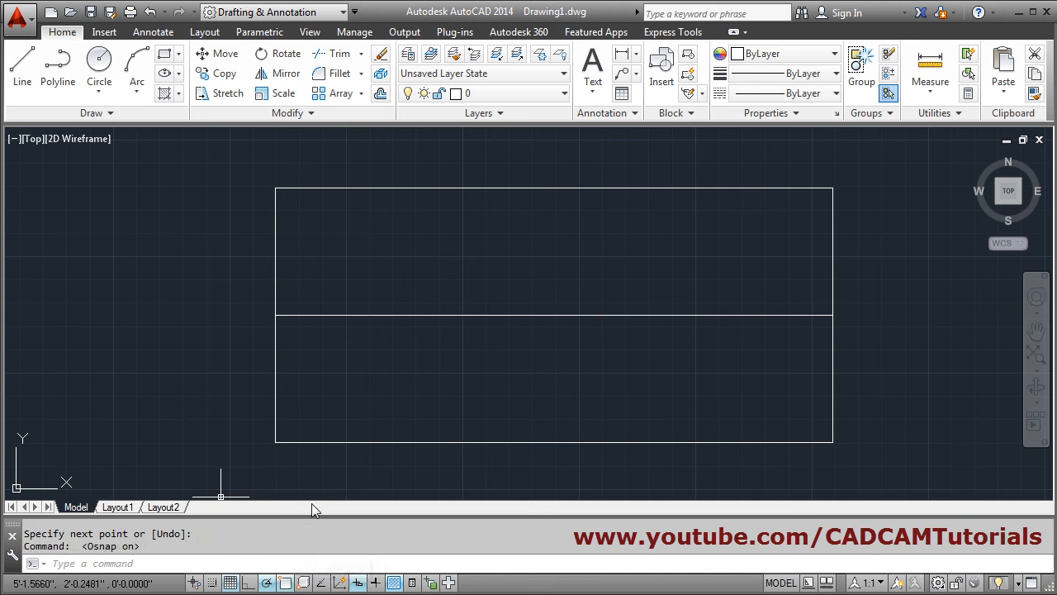
{"action": "right_click", "coordinate": [287, 584]}
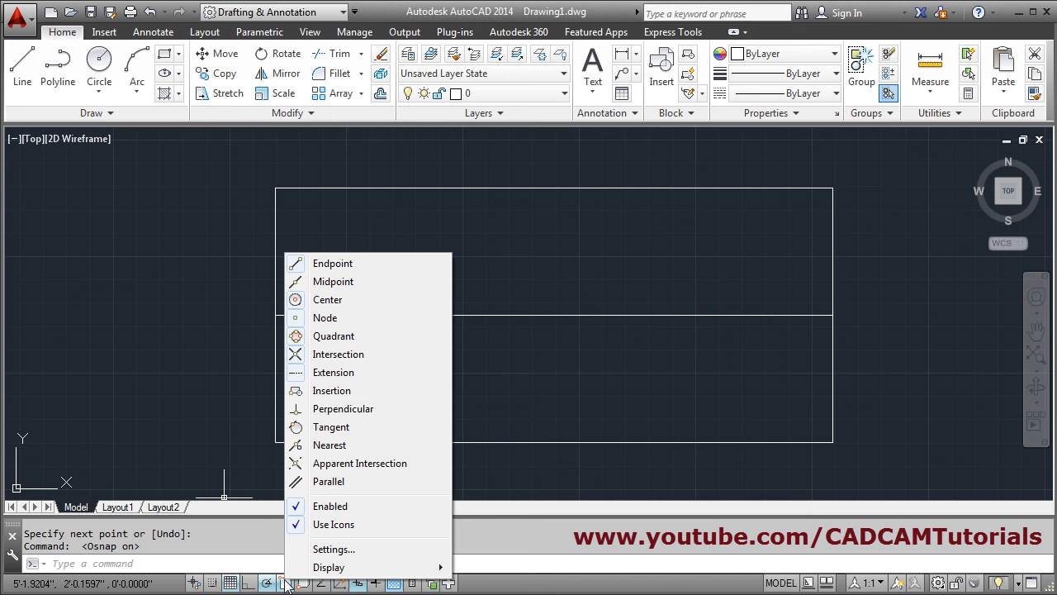
{"action": "left_click", "coordinate": [334, 549]}
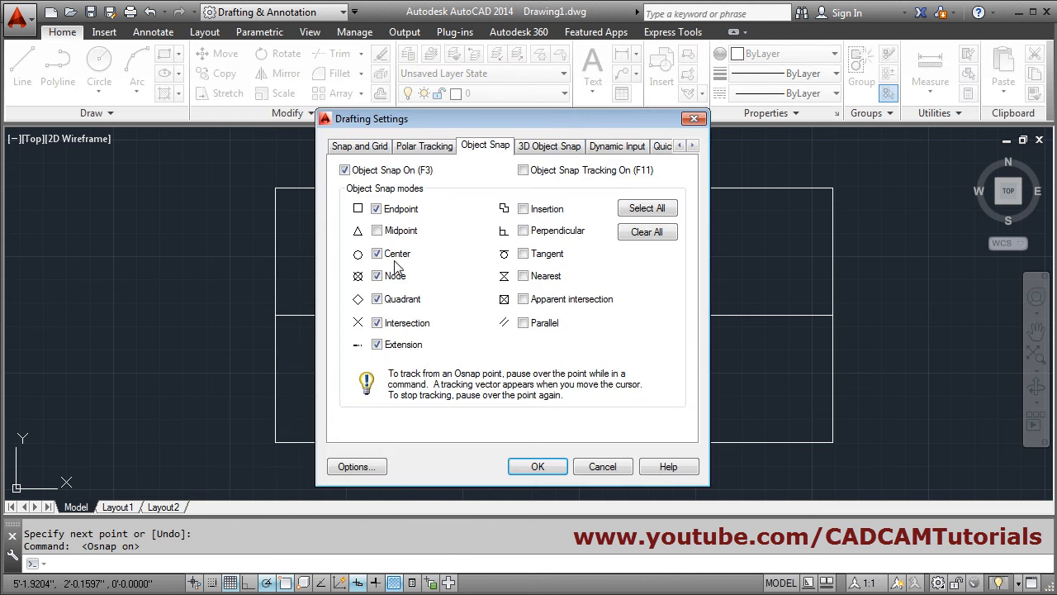
{"action": "left_click", "coordinate": [377, 231]}
{"action": "left_click", "coordinate": [538, 467]}
Step: Draw a vertical line from the top edge's midpoint to the bottom edge's midpoint
{"action": "left_click", "coordinate": [23, 81]}
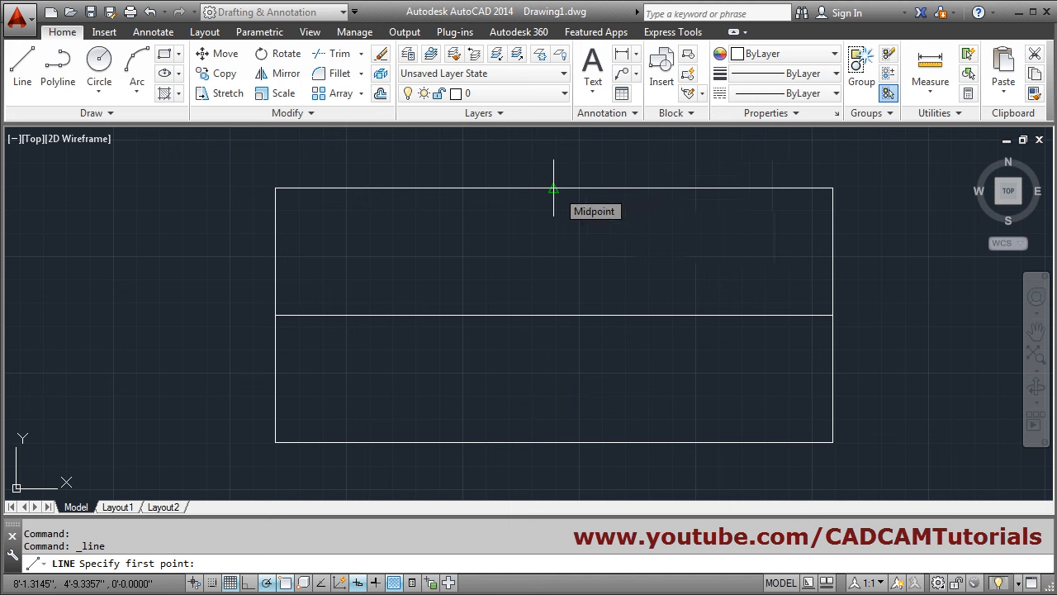
{"action": "left_click", "coordinate": [553, 190]}
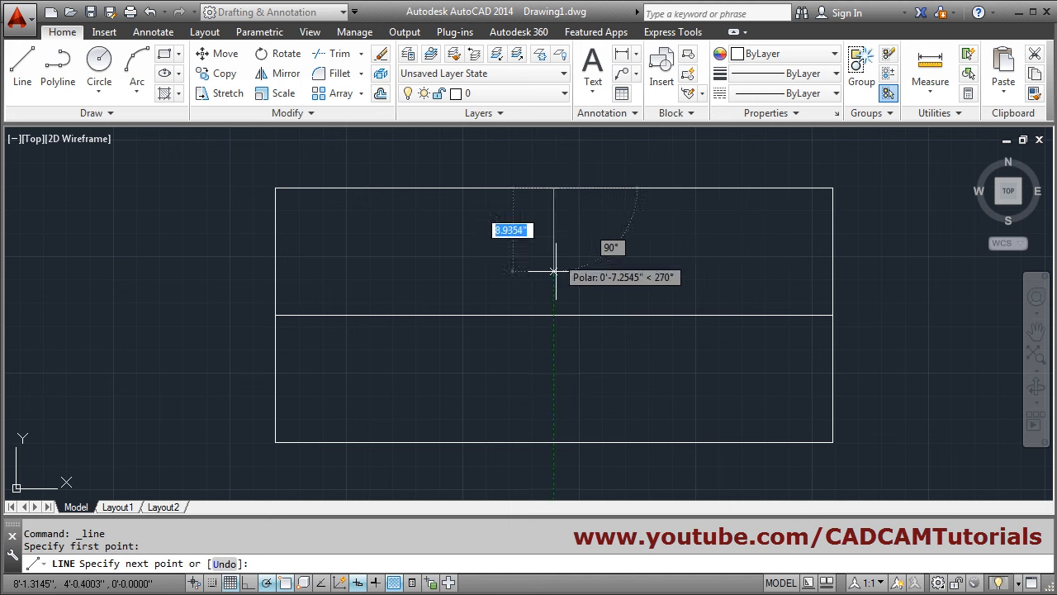
{"action": "left_click", "coordinate": [554, 443]}
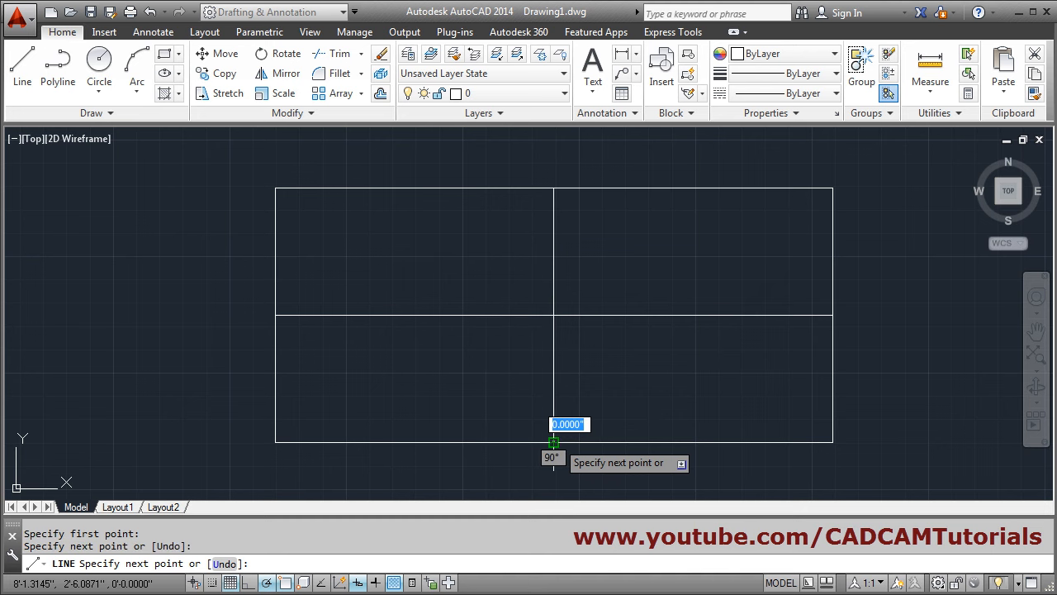
{"action": "key", "text": "Return"}
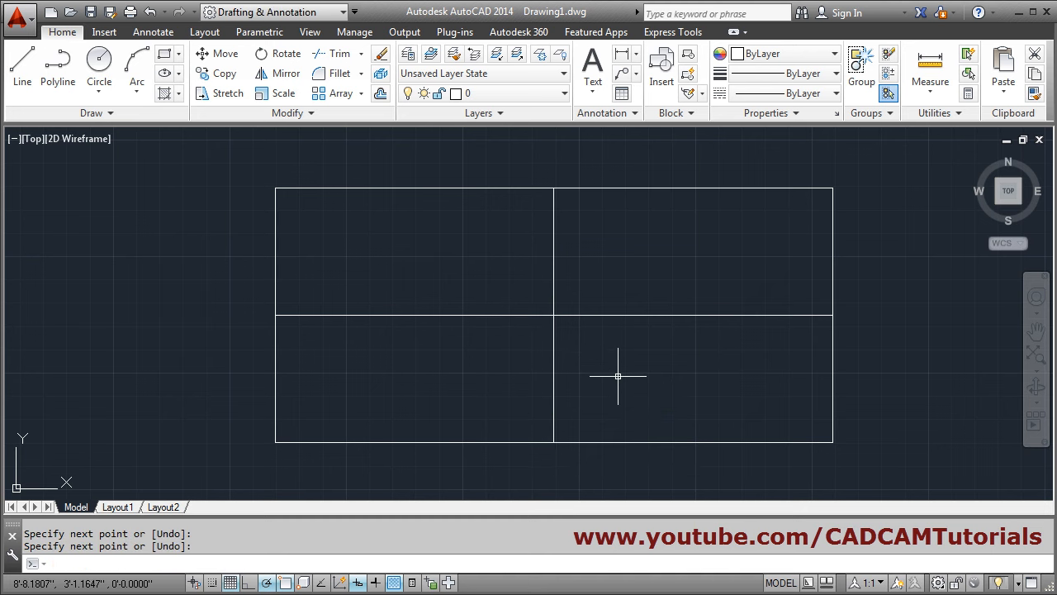